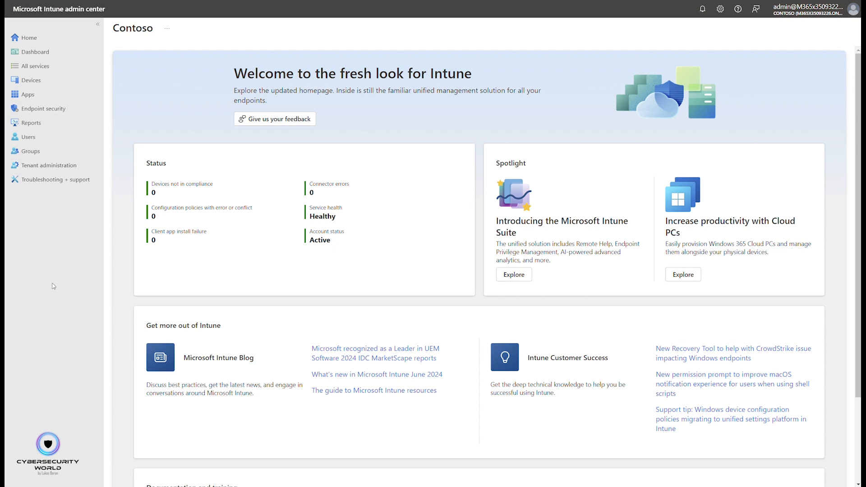
# - Start a new Endpoint security Antivirus policy for Windows 10, Windows 11, and Windows Server using the Defender Update controls profile
pyautogui.click(55, 114)
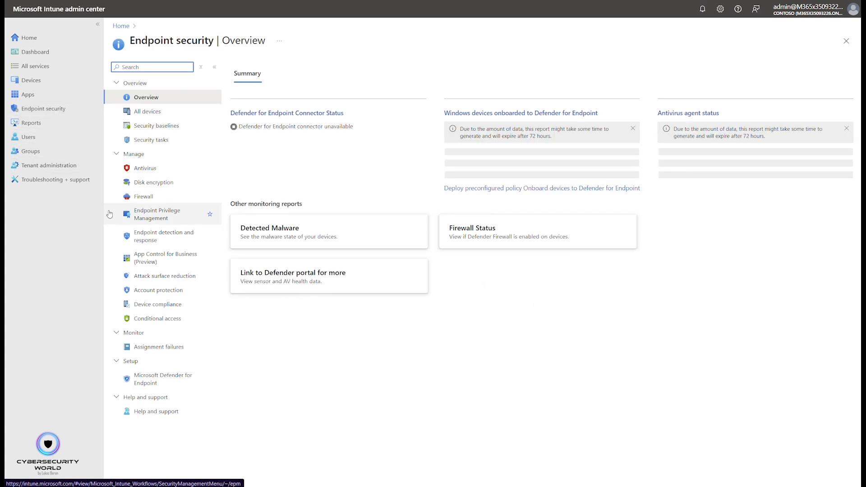
pyautogui.click(154, 172)
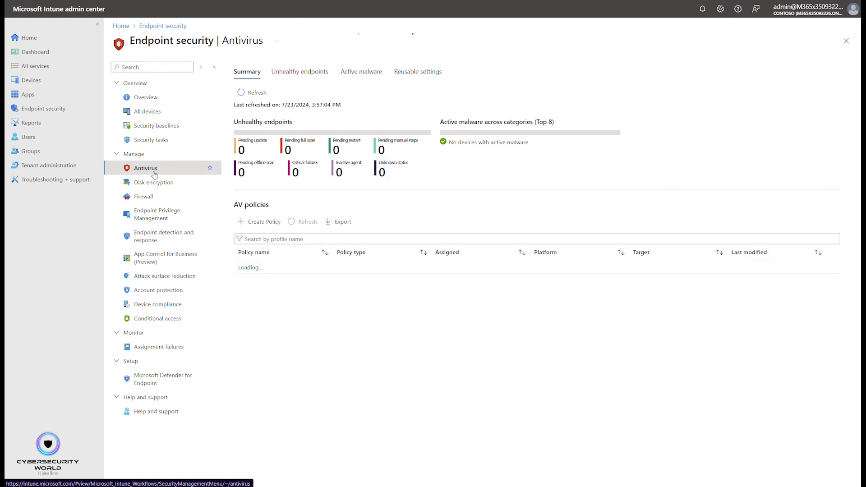
pyautogui.click(265, 223)
pyautogui.click(650, 79)
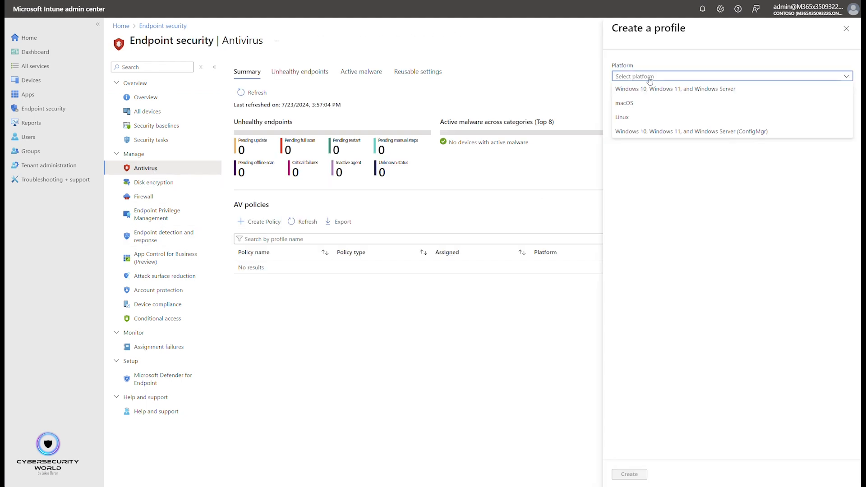
pyautogui.click(676, 93)
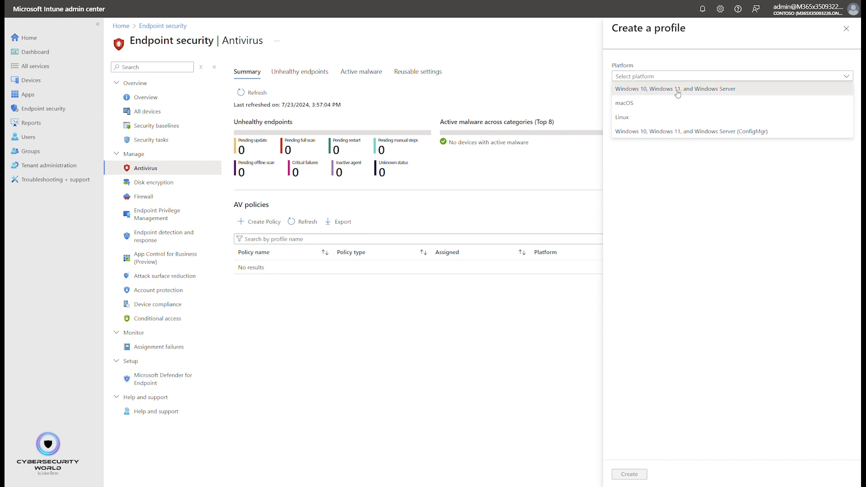
pyautogui.click(673, 97)
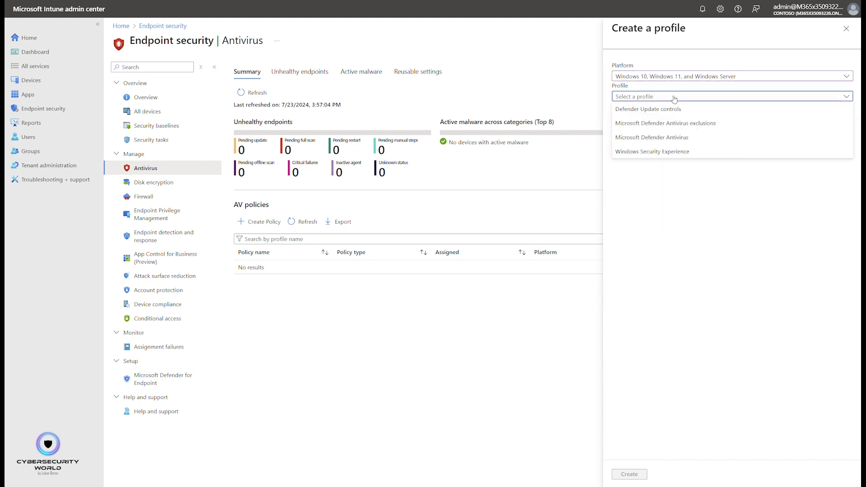
pyautogui.click(718, 109)
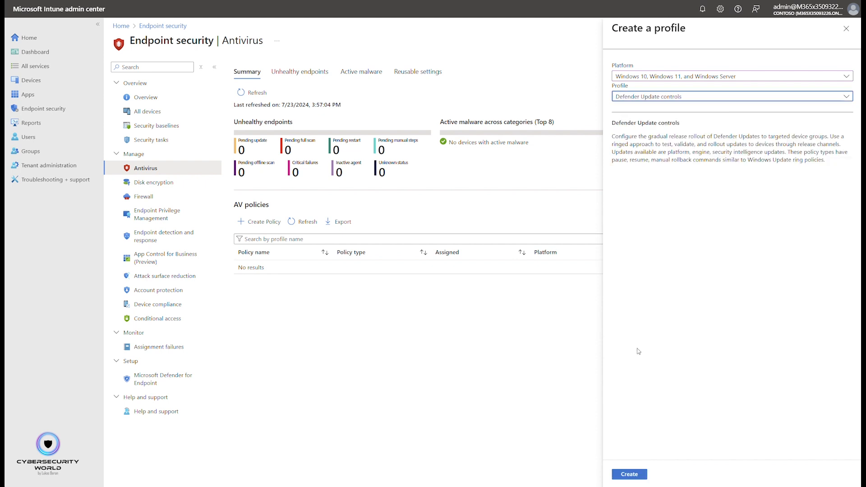
pyautogui.click(630, 473)
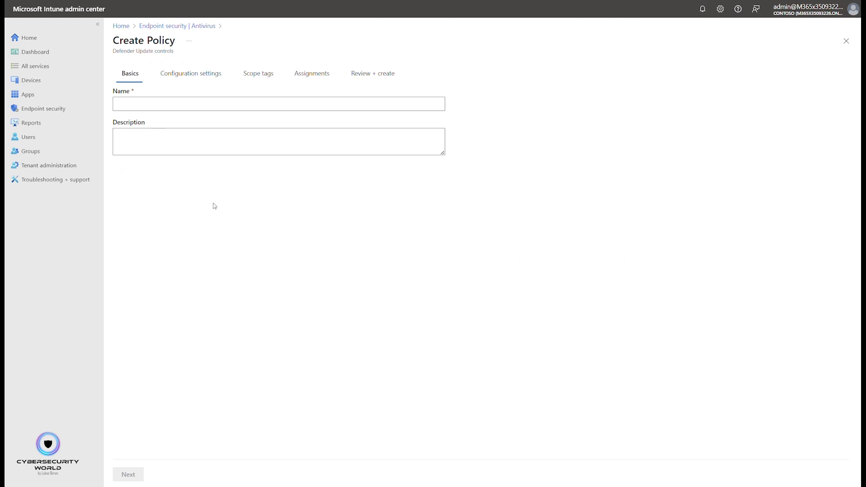
# - Name the policy Defender Updates and continue to the configuration settings
pyautogui.click(149, 100)
pyautogui.write('Defender ')
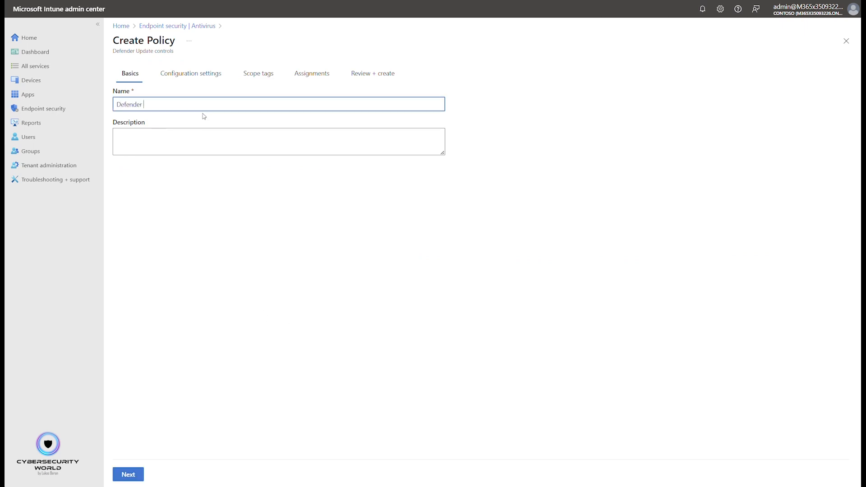
pyautogui.write('Updates')
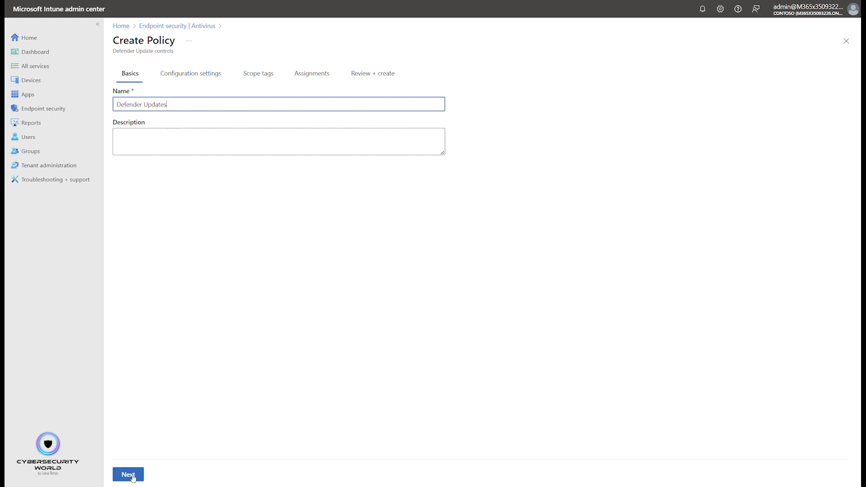
pyautogui.click(128, 474)
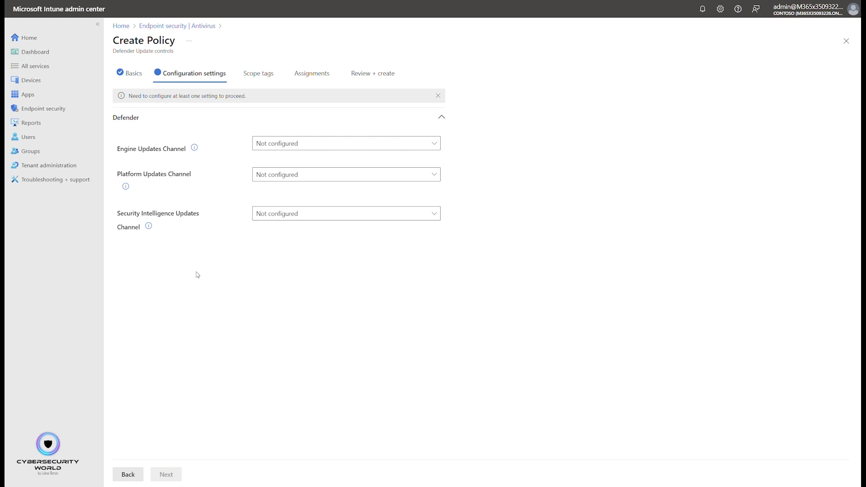
# - Set the Engine, Platform and Security Intelligence update channels all to Current Channel (Staged)
pyautogui.click(333, 144)
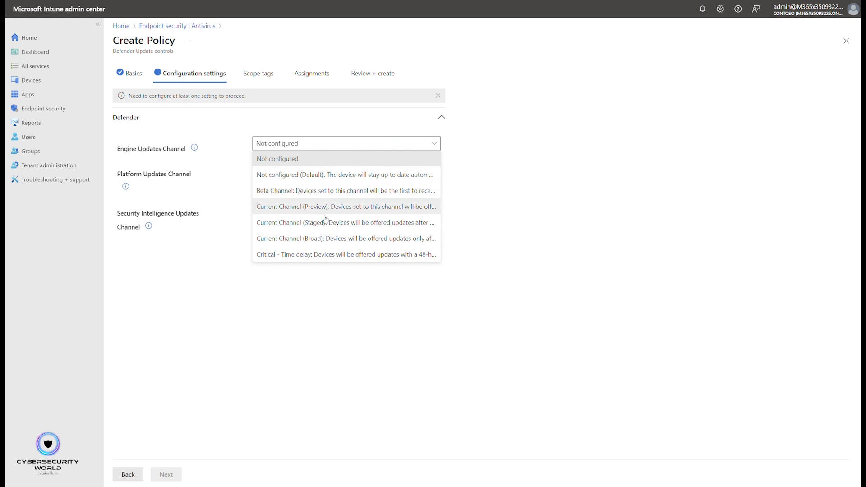
pyautogui.click(313, 225)
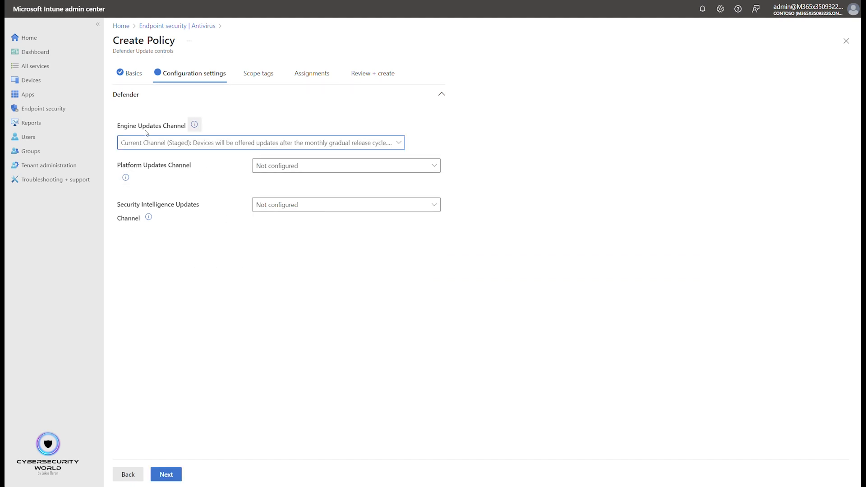
pyautogui.click(317, 165)
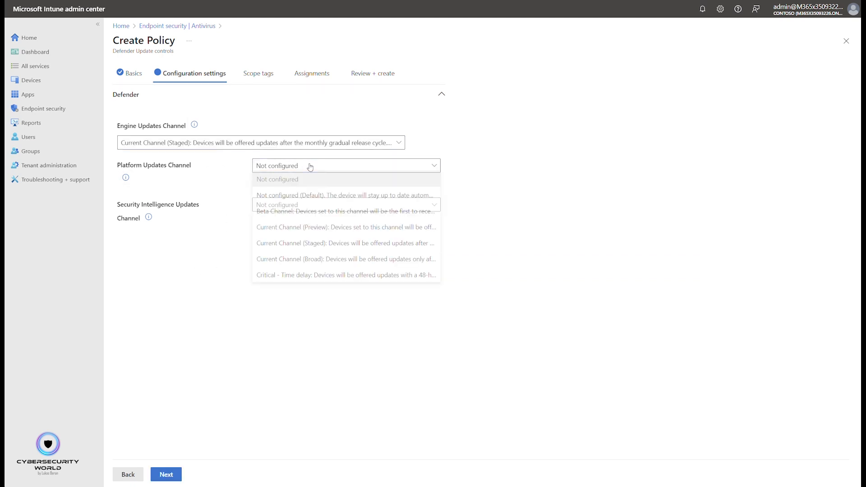
pyautogui.click(320, 248)
pyautogui.click(298, 221)
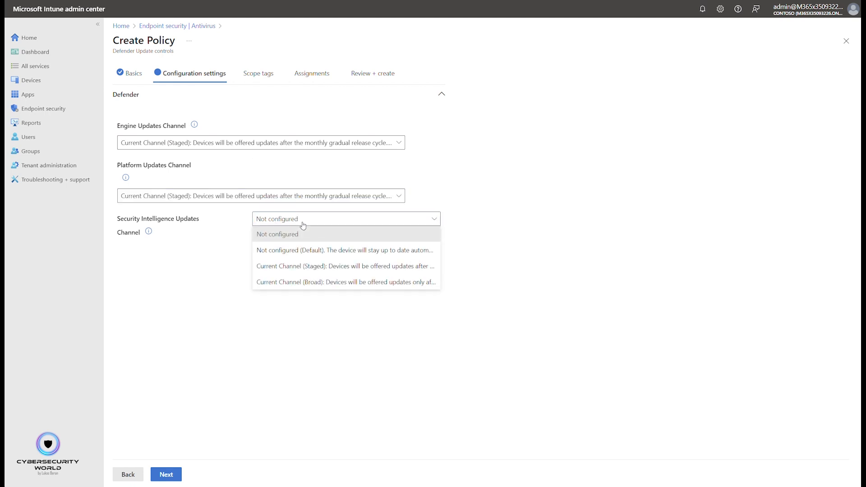
pyautogui.click(322, 266)
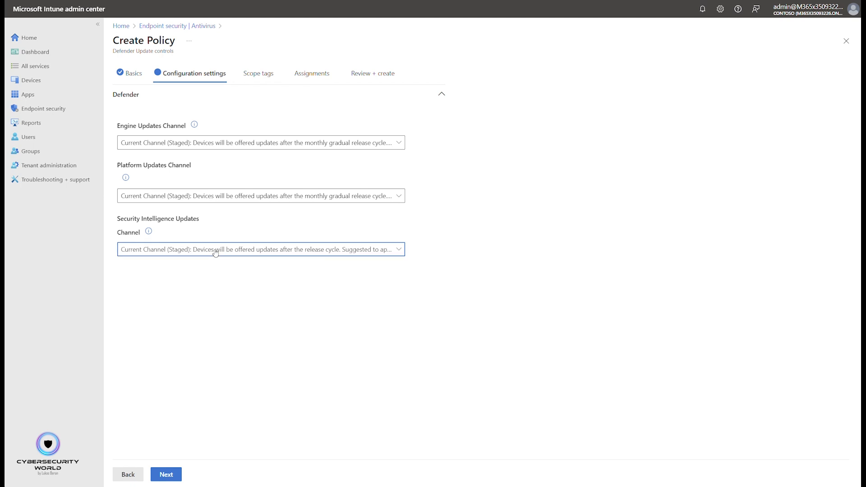
# - Review the available options in each of the three update channel lists without changing them
pyautogui.click(265, 249)
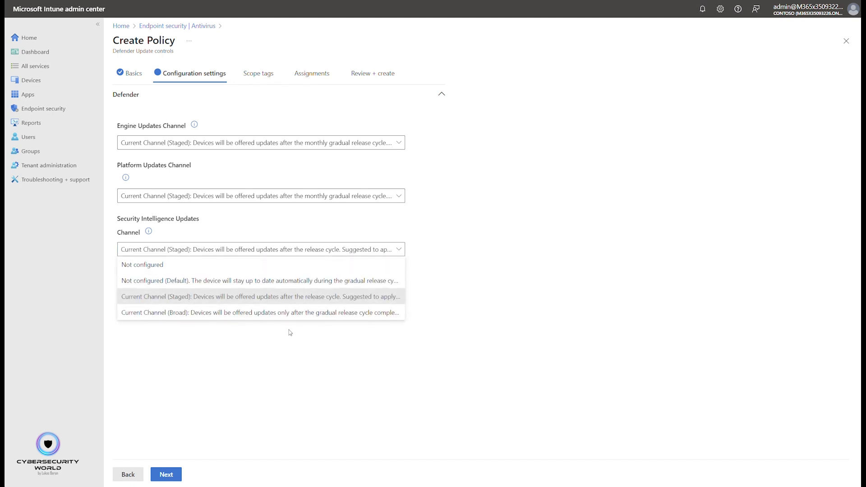
pyautogui.click(208, 144)
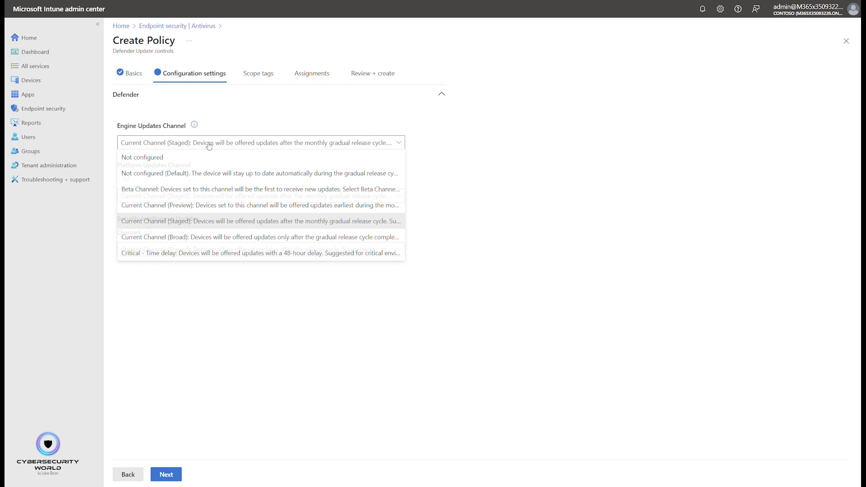
pyautogui.click(518, 228)
pyautogui.click(262, 199)
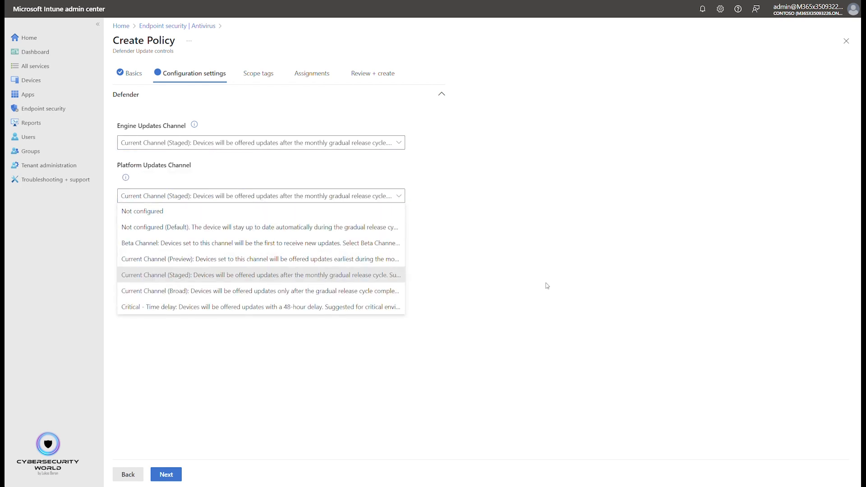
pyautogui.click(544, 284)
pyautogui.click(312, 250)
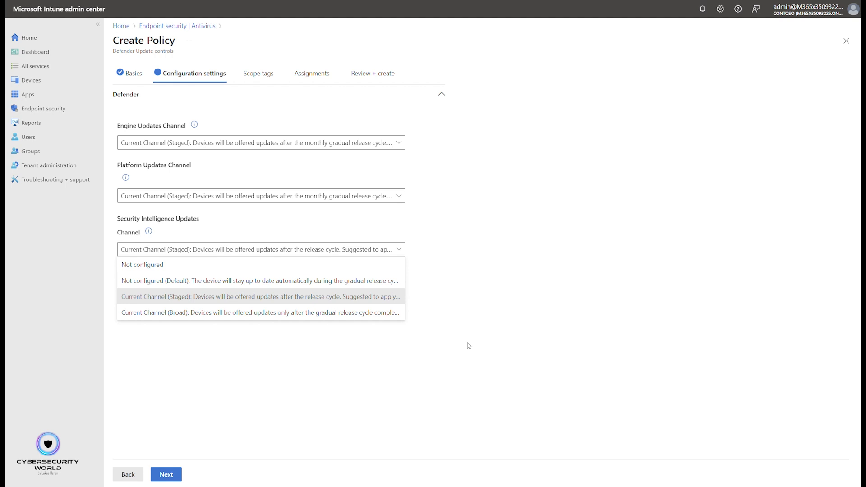
pyautogui.click(472, 328)
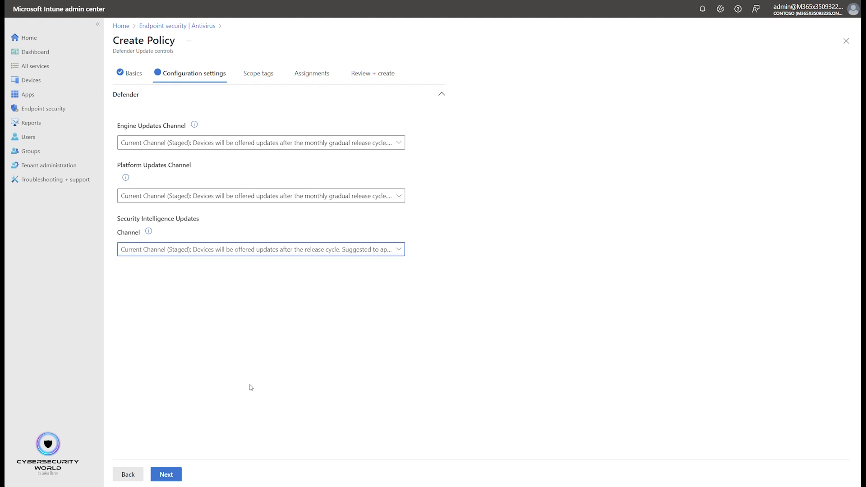
# - Keep the default scope tag and advance through scope tags and assignments to the review page
pyautogui.click(166, 476)
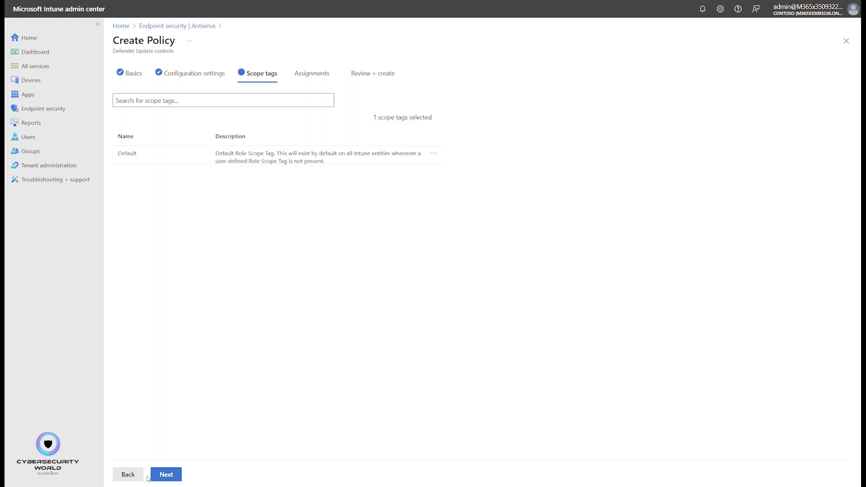
pyautogui.click(166, 474)
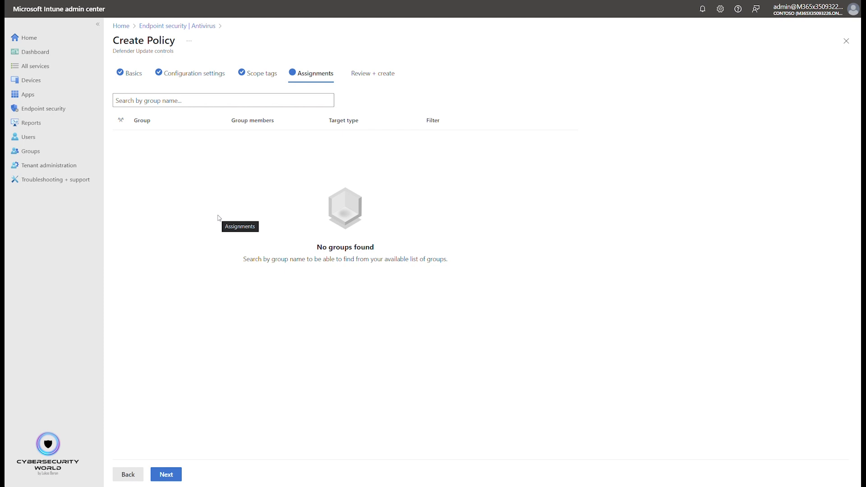
pyautogui.click(166, 475)
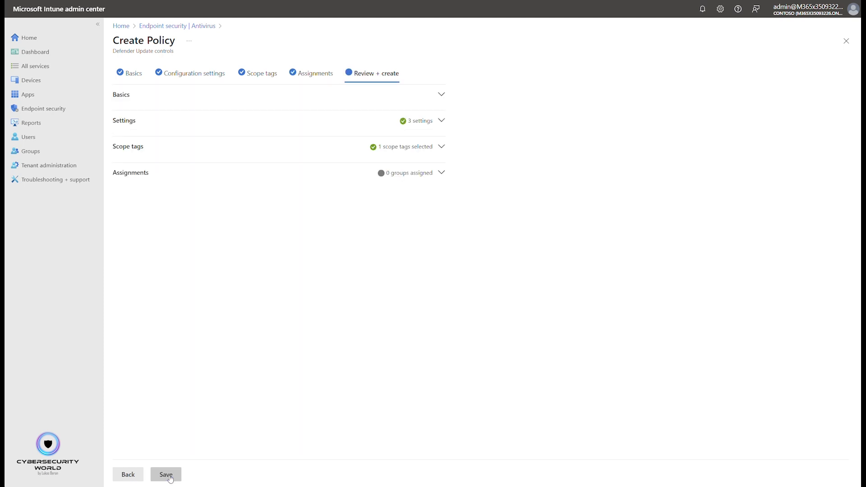
# - Return to assignments, include All devices, then review and save the policy
pyautogui.click(316, 73)
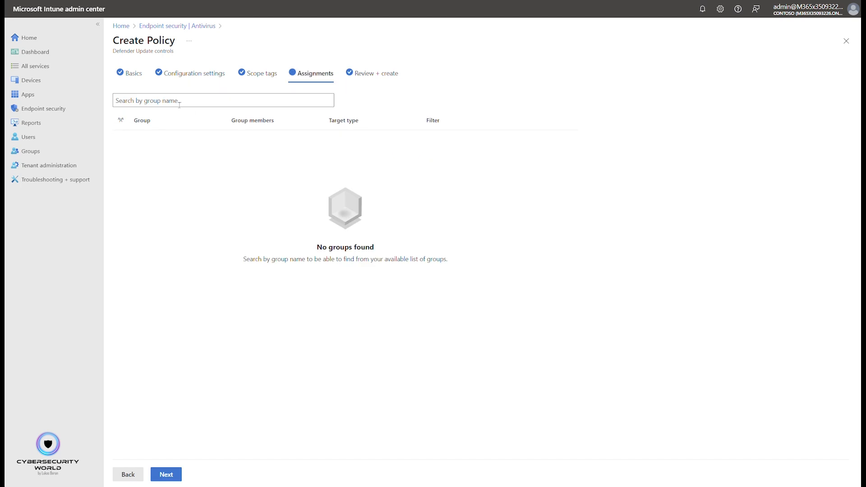
pyautogui.click(167, 103)
pyautogui.click(155, 131)
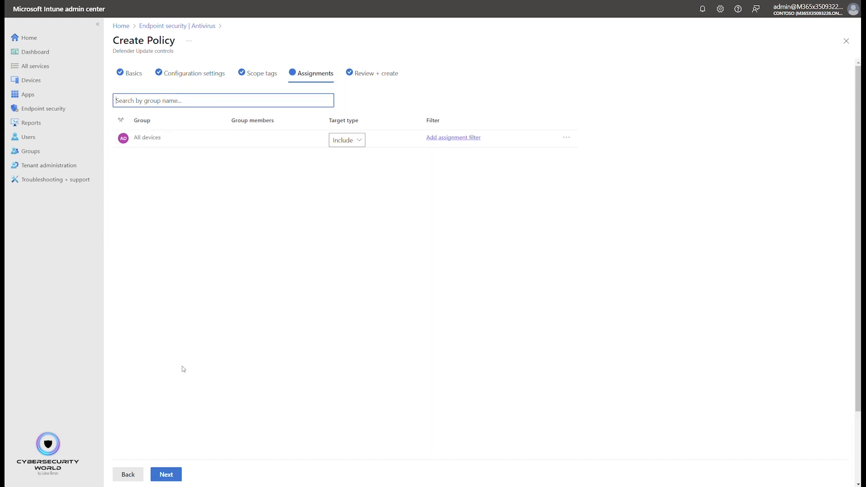
pyautogui.click(171, 474)
pyautogui.click(171, 474)
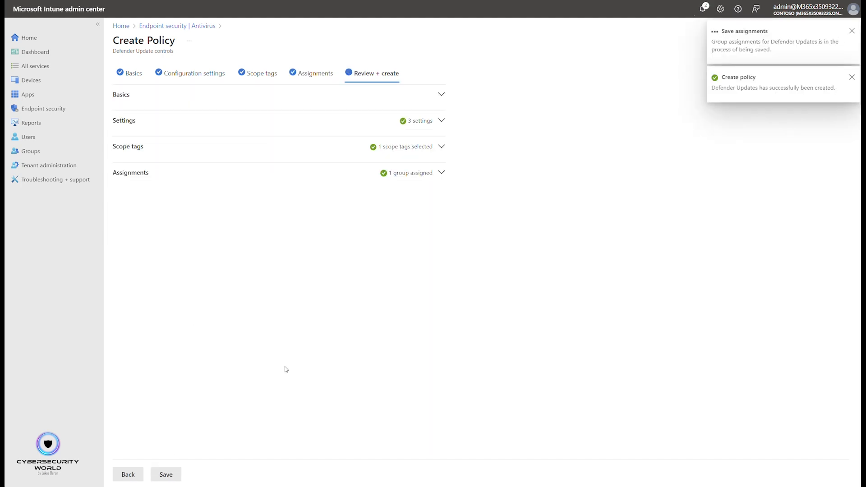